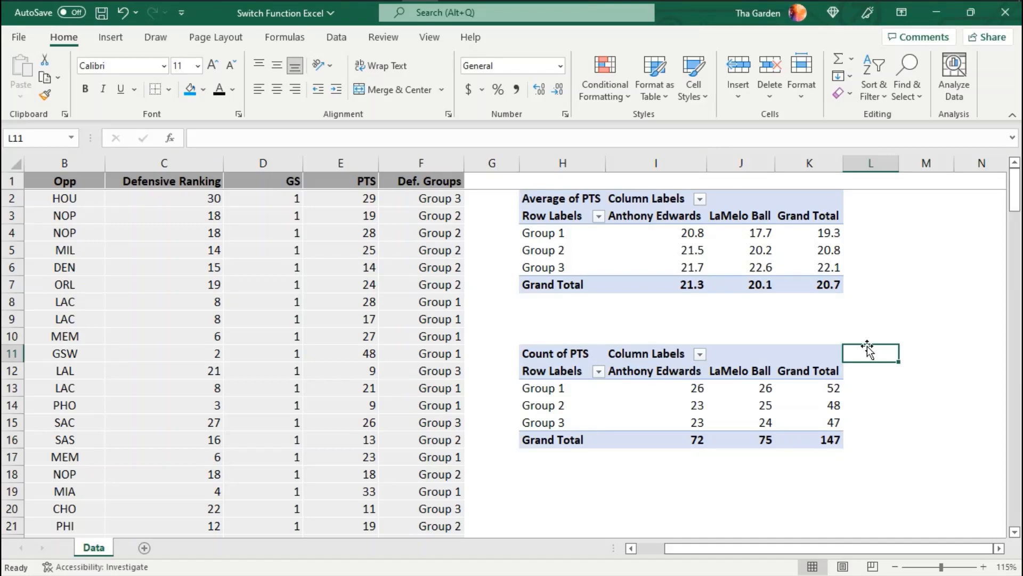
key(ctrl+z)
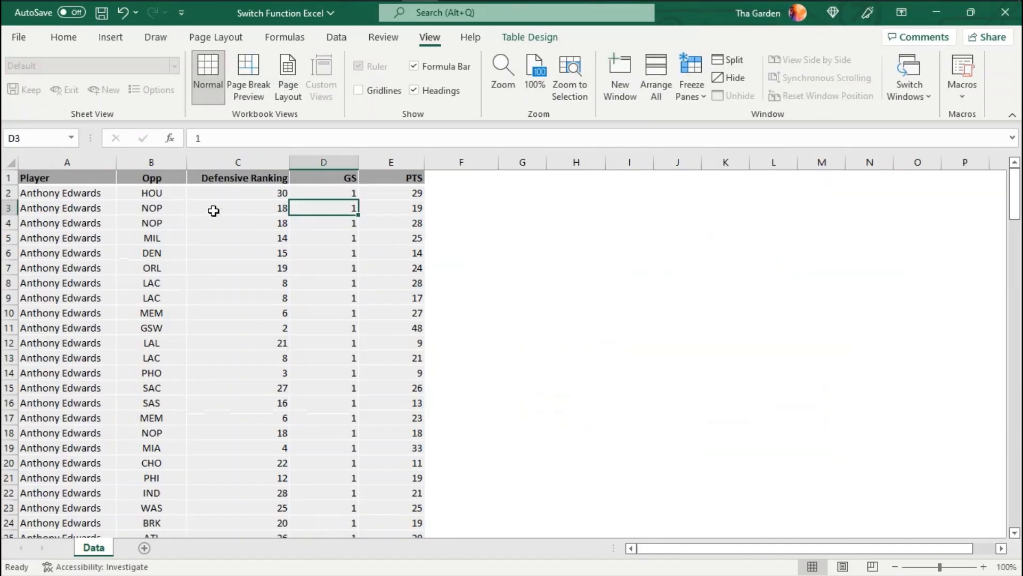
click(181, 193)
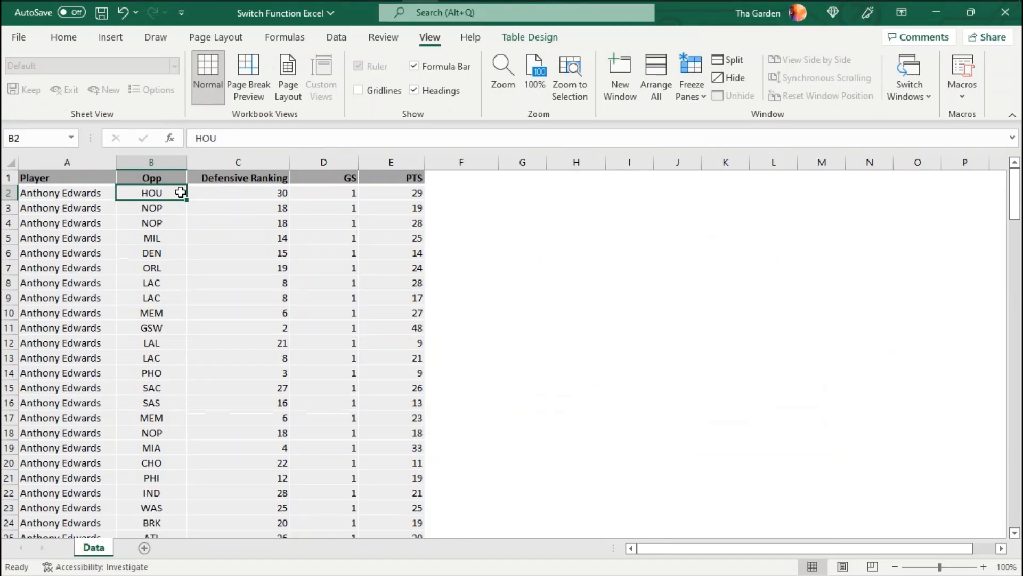
- Add a new table column with the header "Def. Groups" in cell F1
text(De)
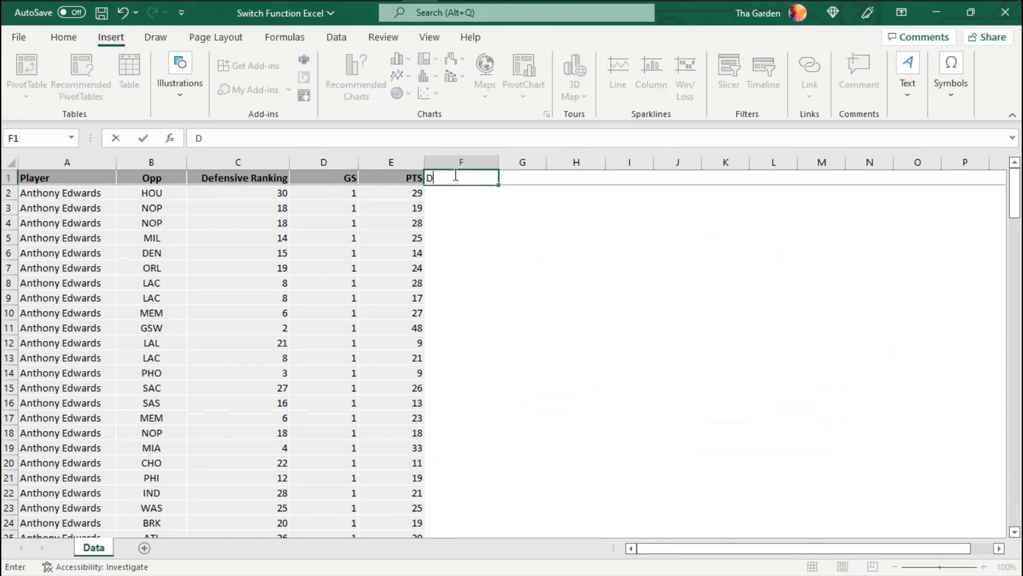
text(f. Groups)
key(Return)
- Begin a SWITCH formula in F2 with the expression True, returning "Group 1" when C2<=5
text(=swit)
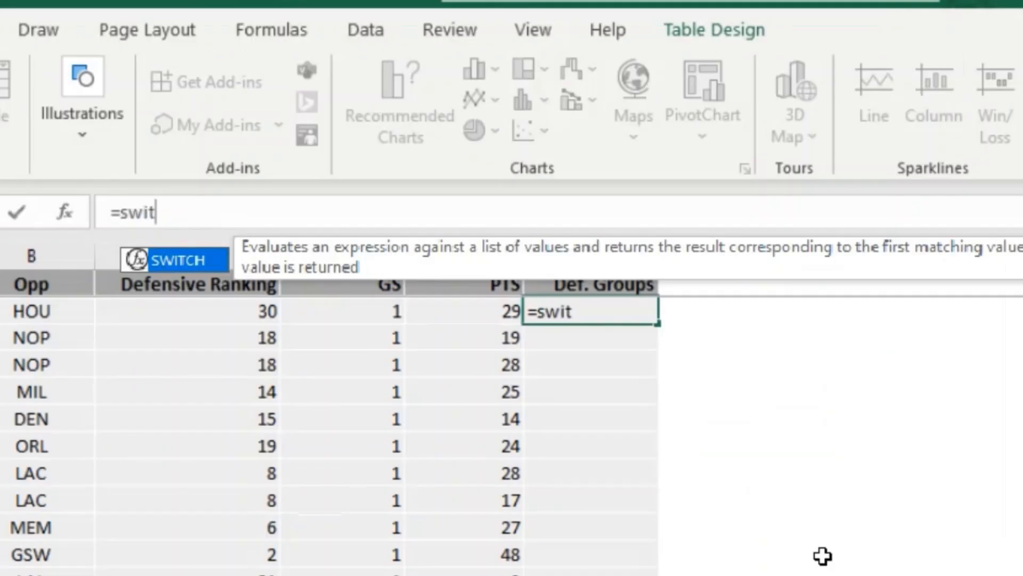
text(ch(Tr)
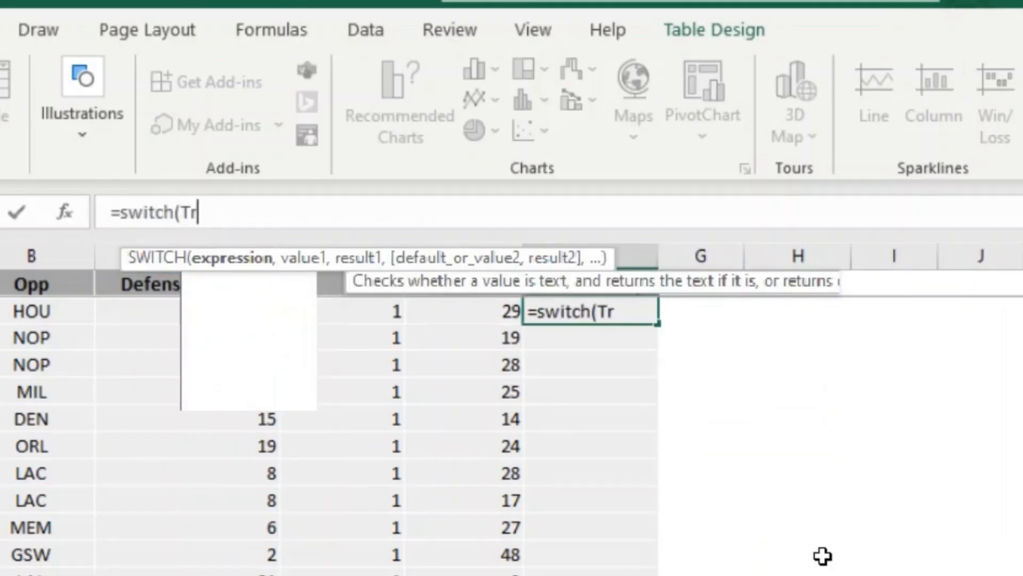
text(ue,)
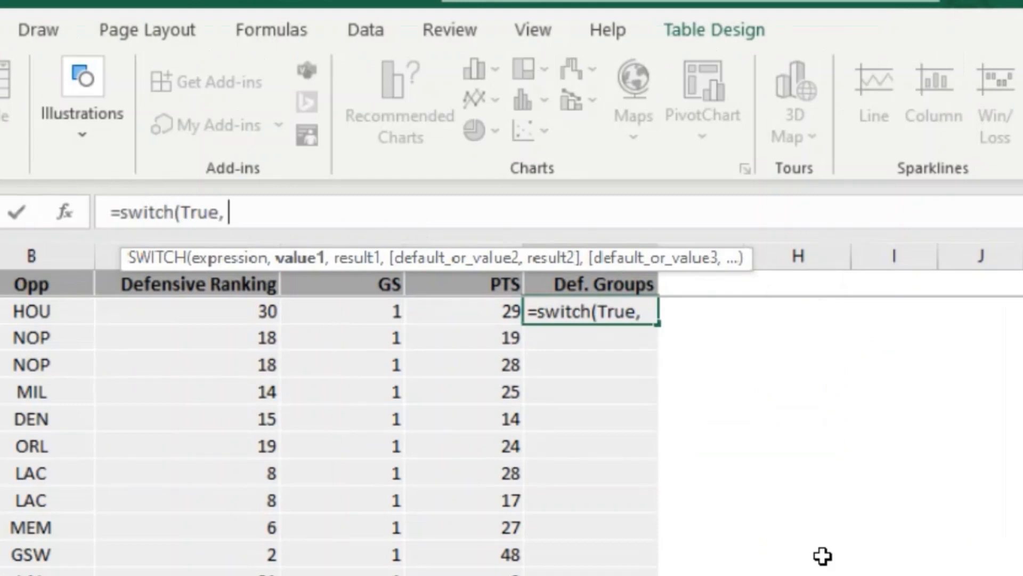
key(Left)
key(Left)
key(Left)
text(<)
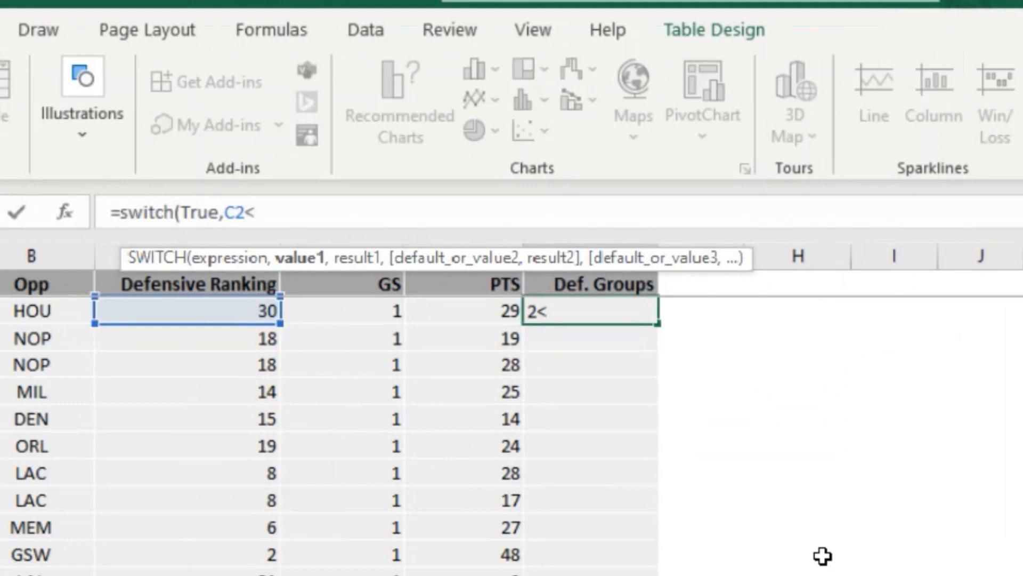
text(=5,"G)
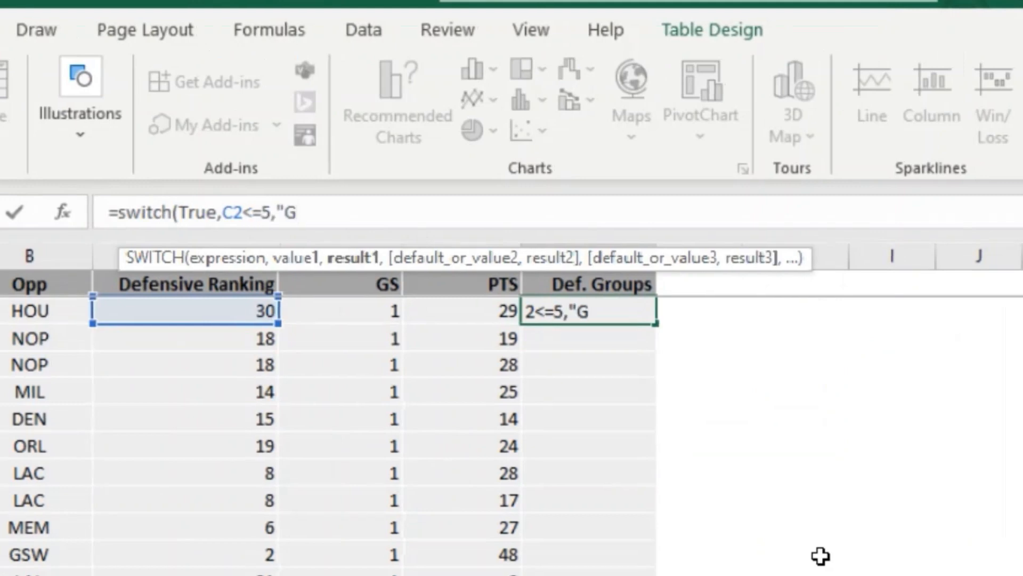
text(roup 1)
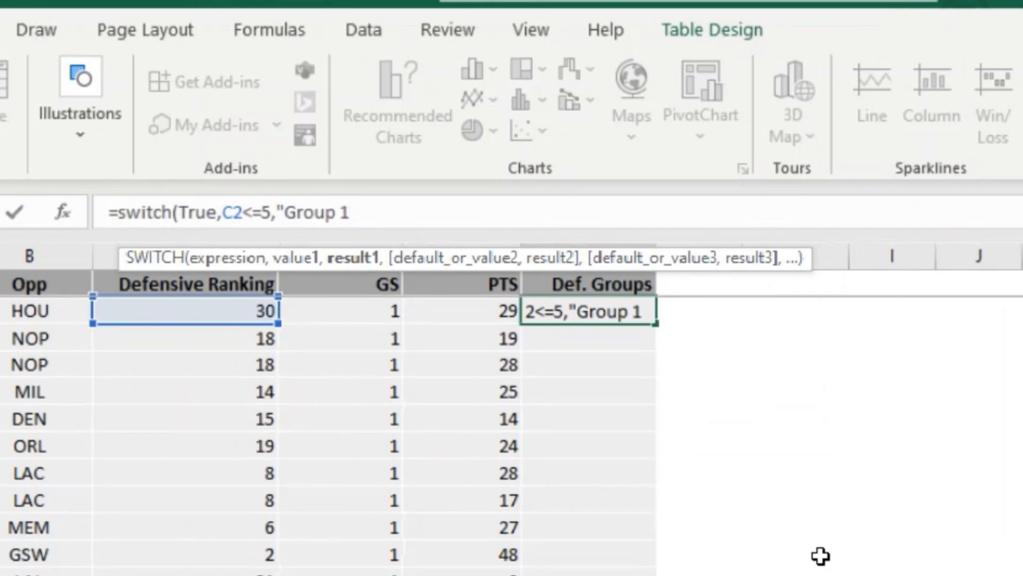
text(")
- Complete the SWITCH formula with C2<=10, 15, 20 and 25 returning "Group 2" through "Group 5", default "Group 6", and enter it
text(,C2<=10,"Group 2")
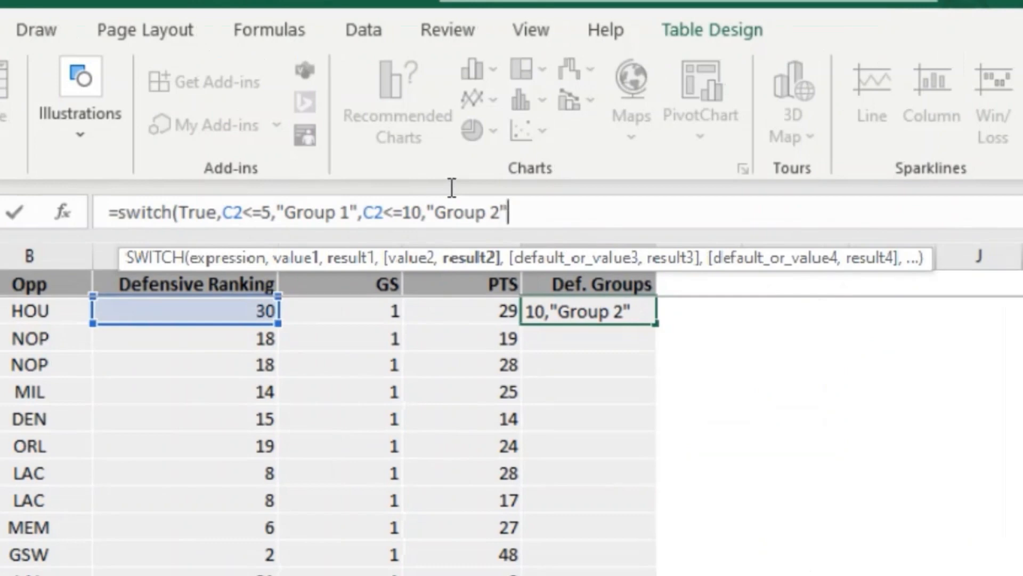
text(,C2<=15,"Group 3",C2<=20,"Group 4",C2<=25,"Group 5",")
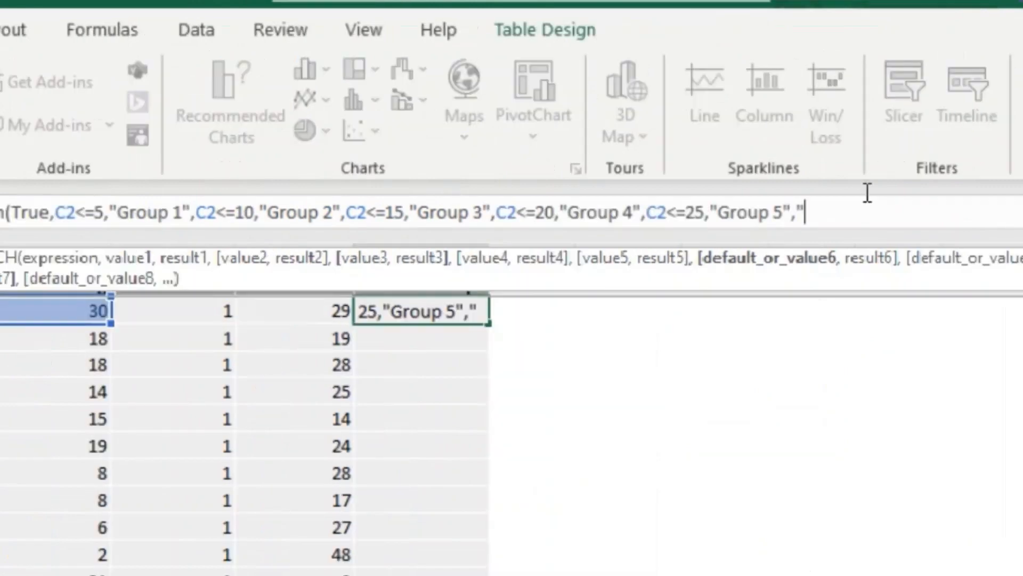
text(Group)
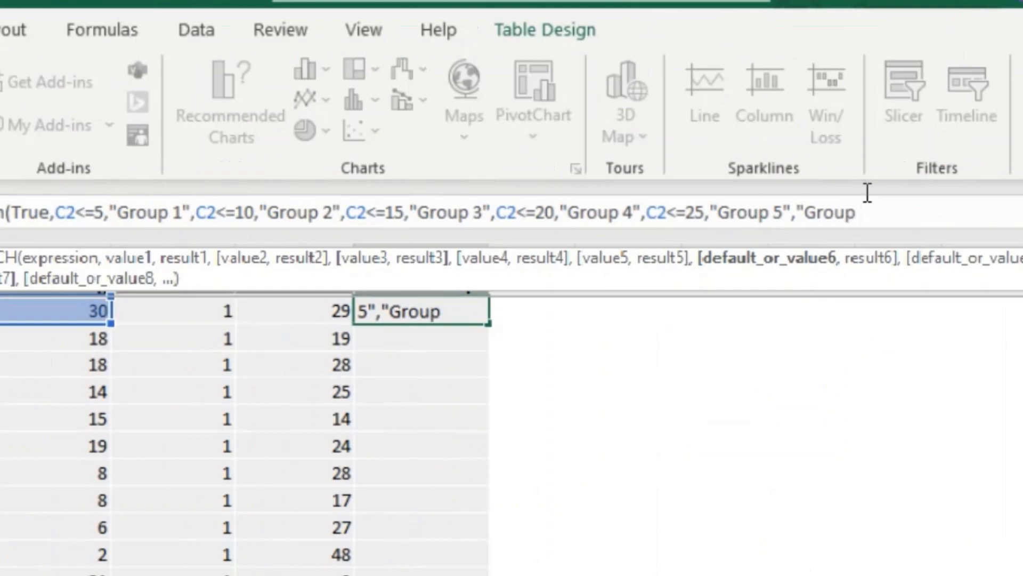
text( 6")
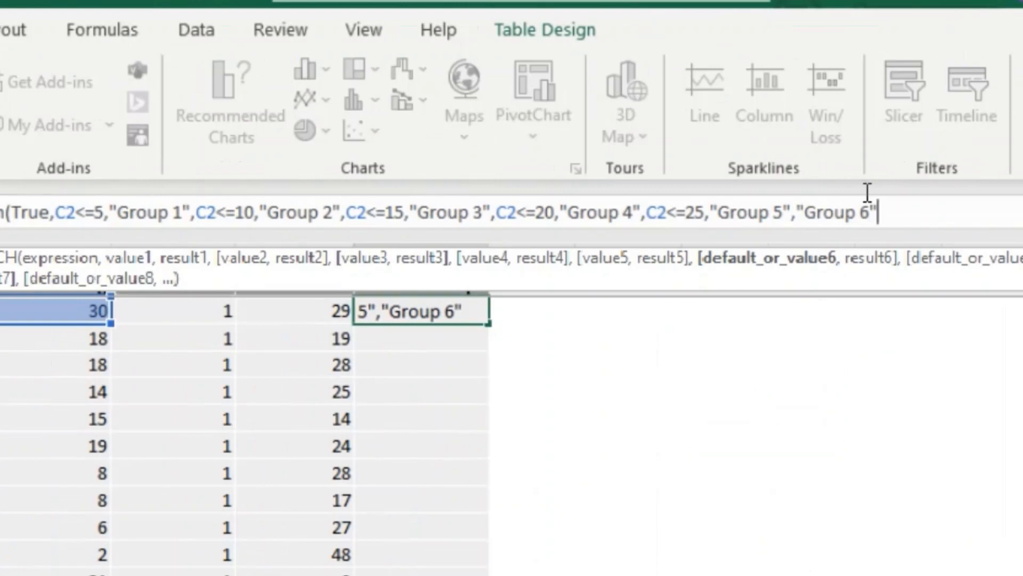
text())
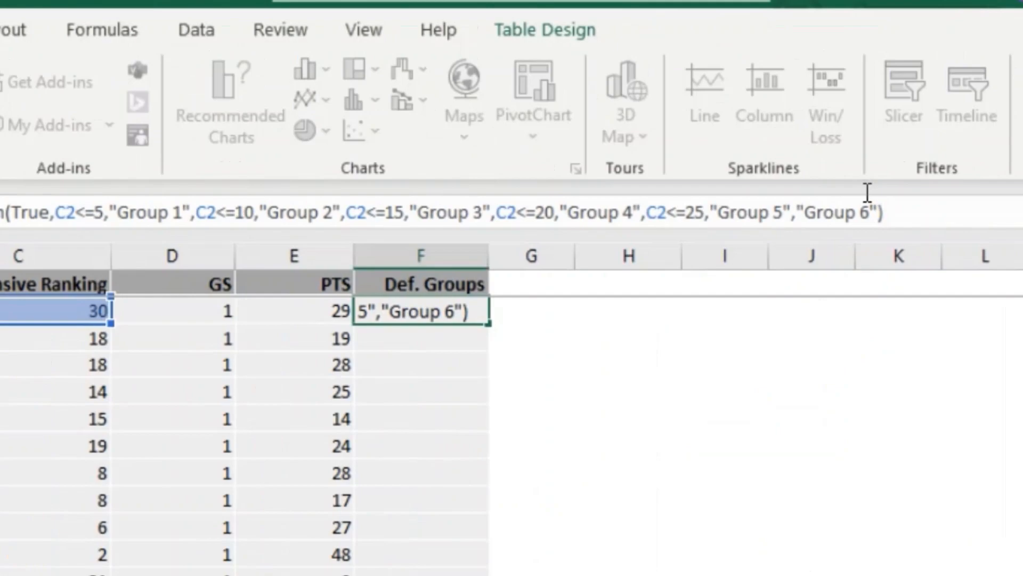
key(Return)
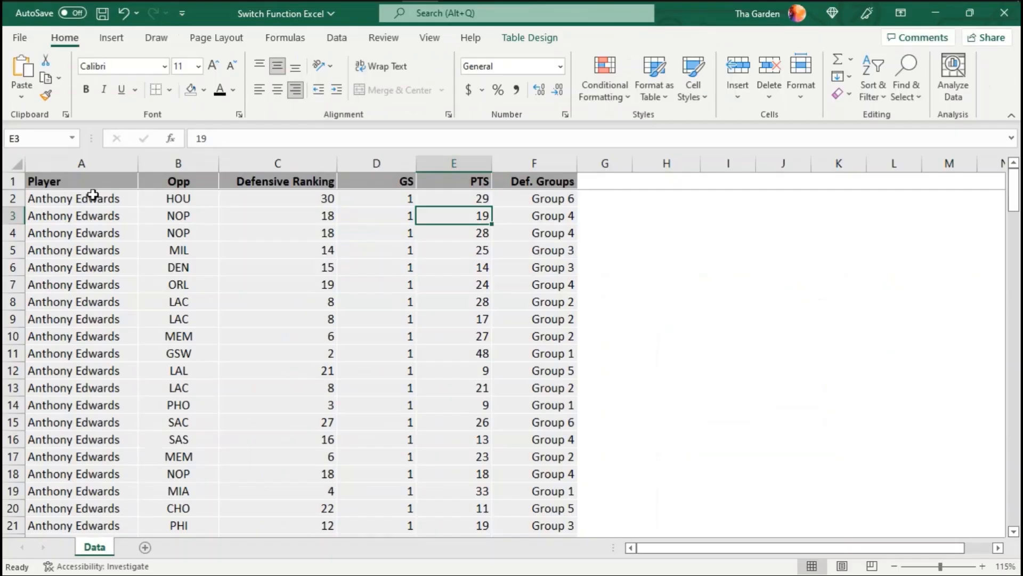
- Insert a PivotTable from Table4 on the existing worksheet at cell H2
click(88, 199)
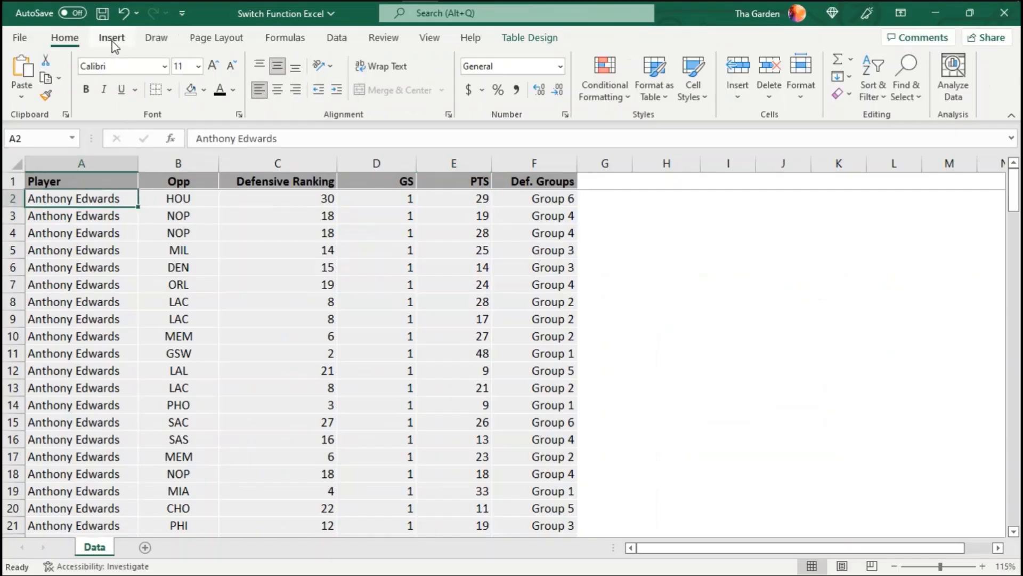
click(112, 39)
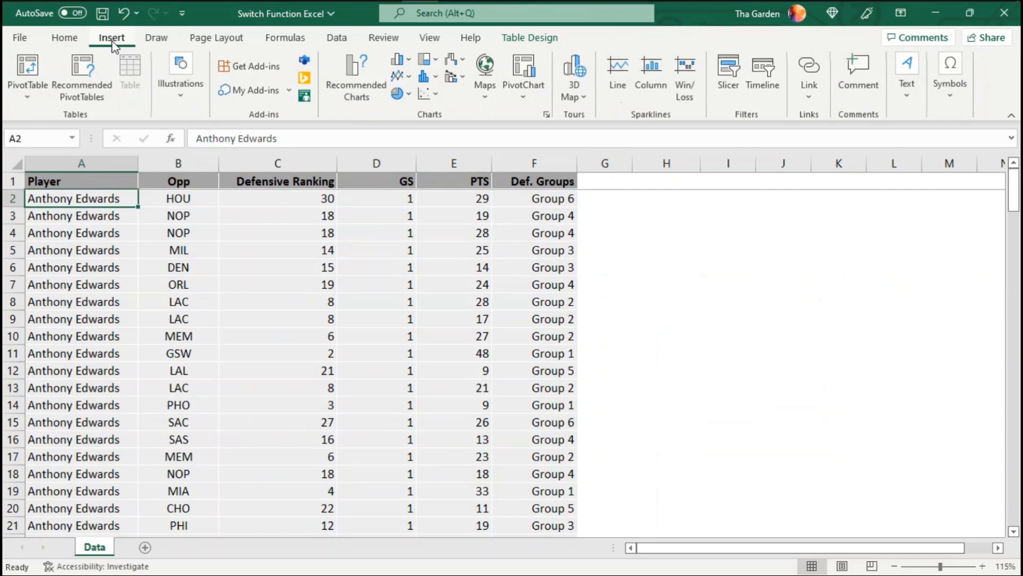
click(34, 70)
click(419, 274)
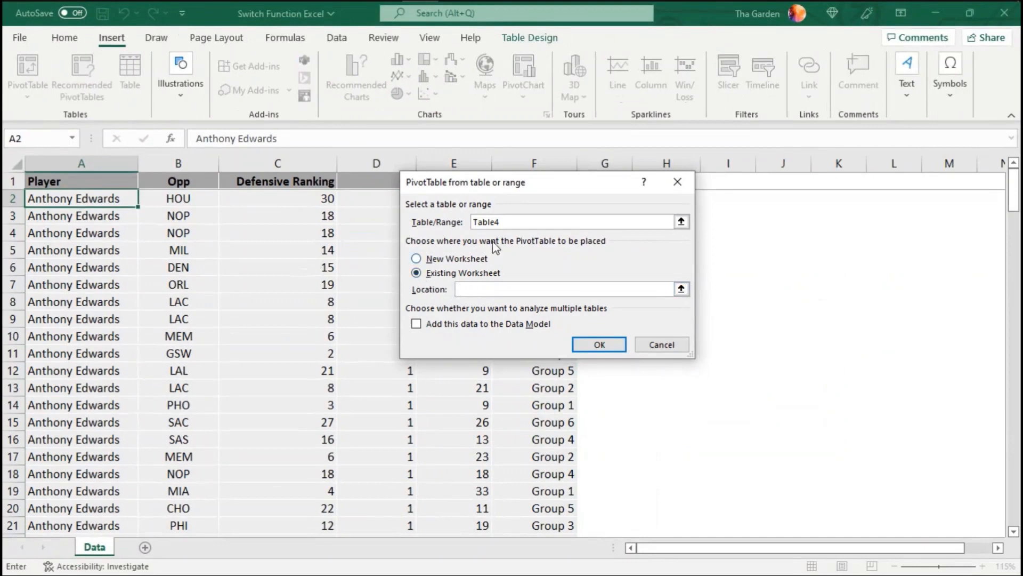
drag(536, 188, 316, 195)
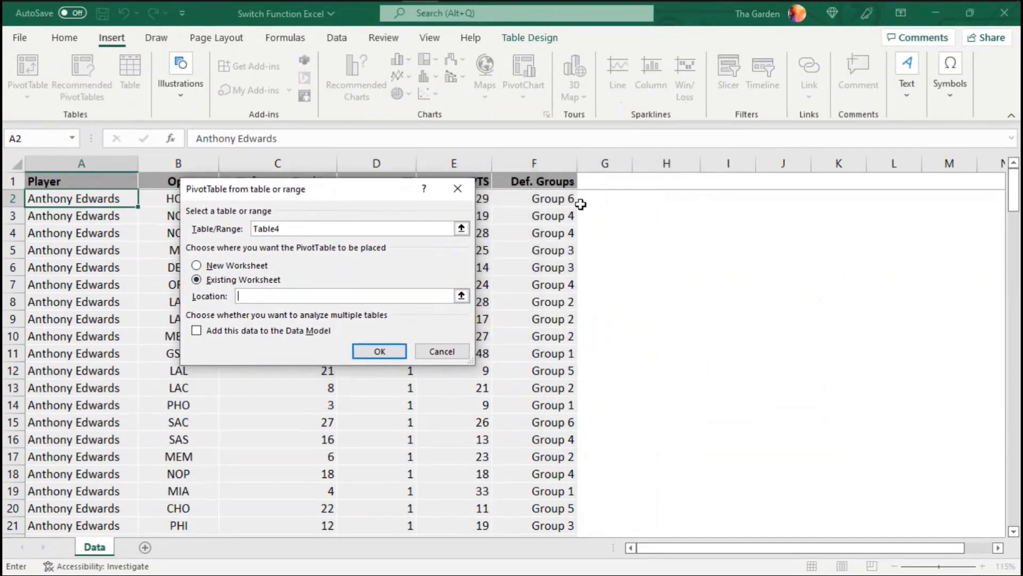
click(677, 202)
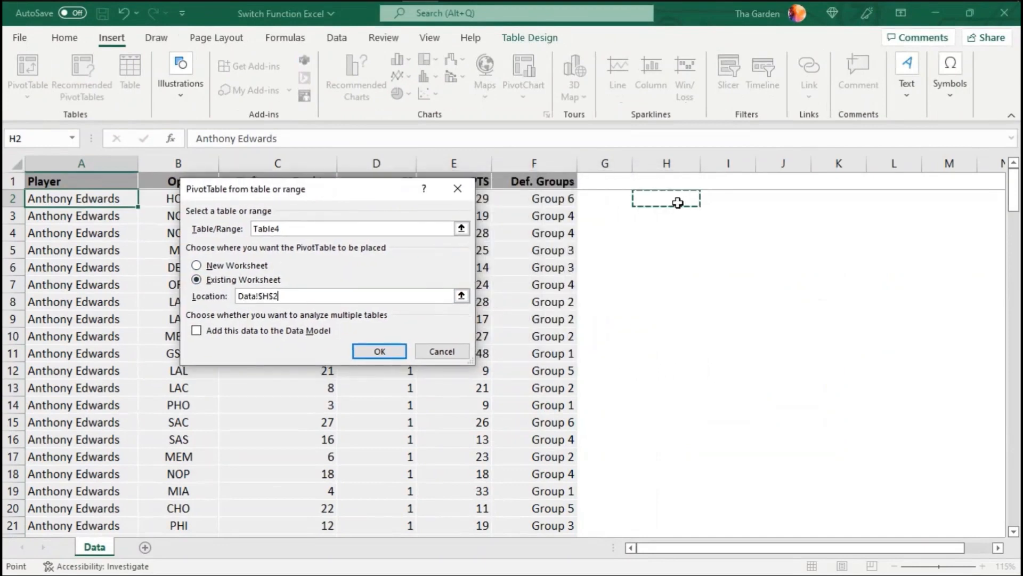
click(385, 353)
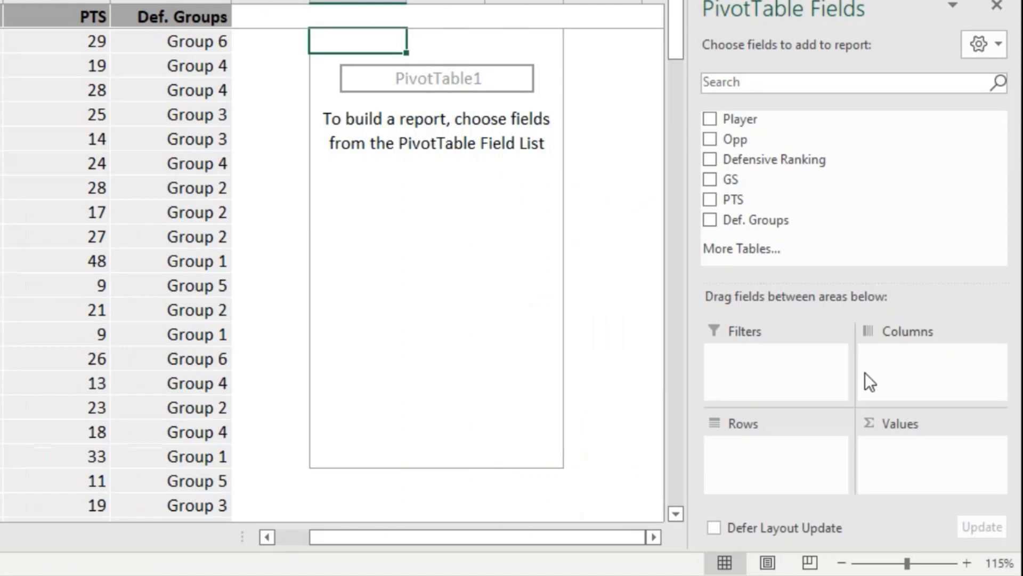
- Build the PivotTable with Def. Groups as rows, Player as columns and PTS as values
drag(787, 228, 789, 467)
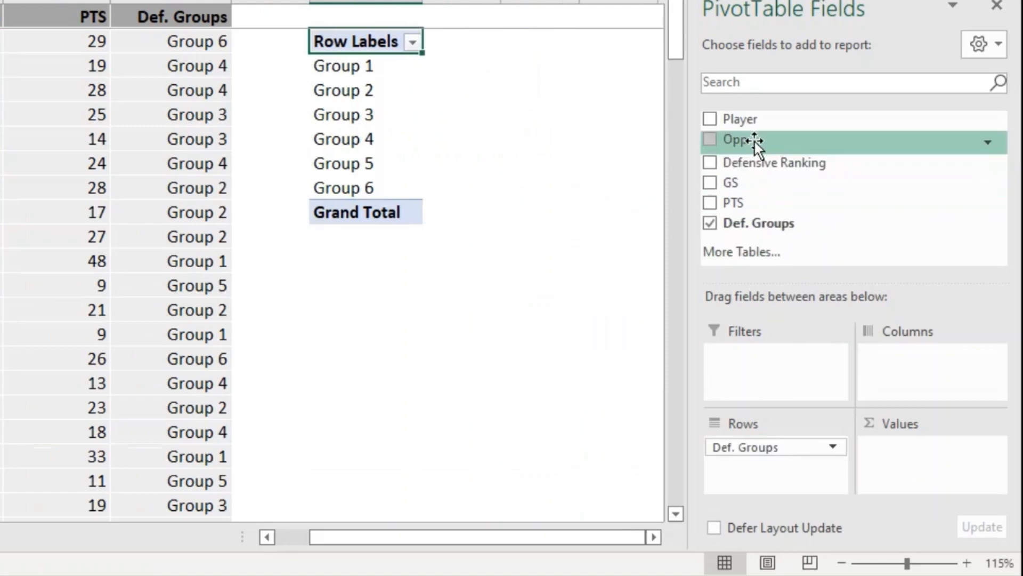
drag(747, 126, 885, 358)
drag(590, 536, 645, 568)
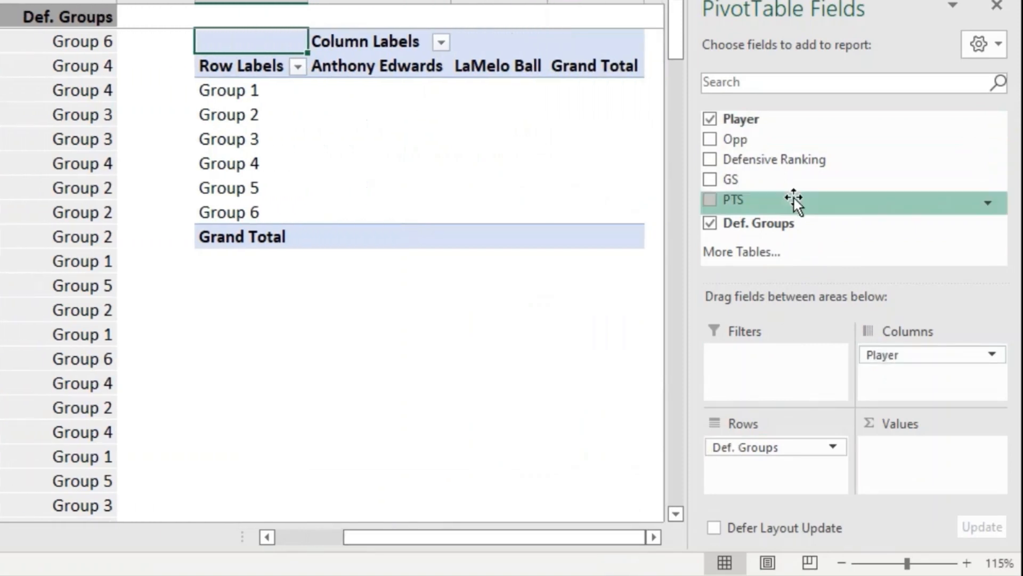
drag(794, 198, 893, 452)
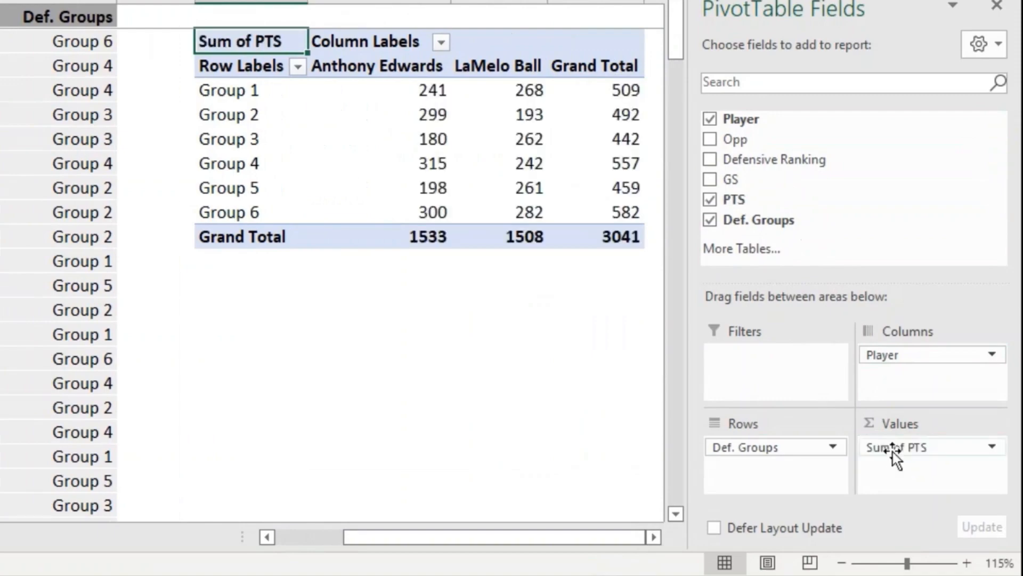
click(659, 541)
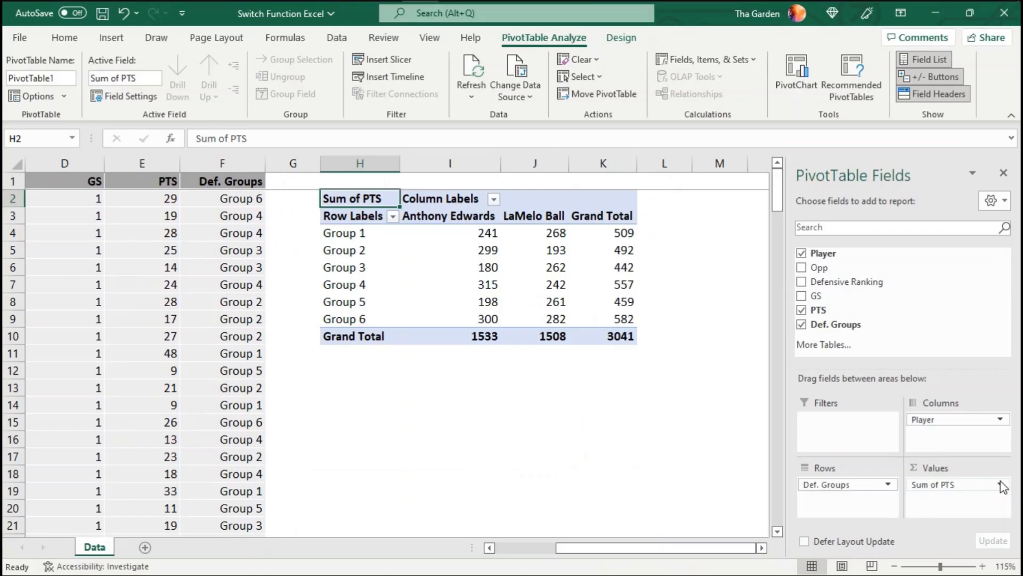
- Summarize the PivotTable's PTS values by Average, formatted to one decimal place
click(1001, 485)
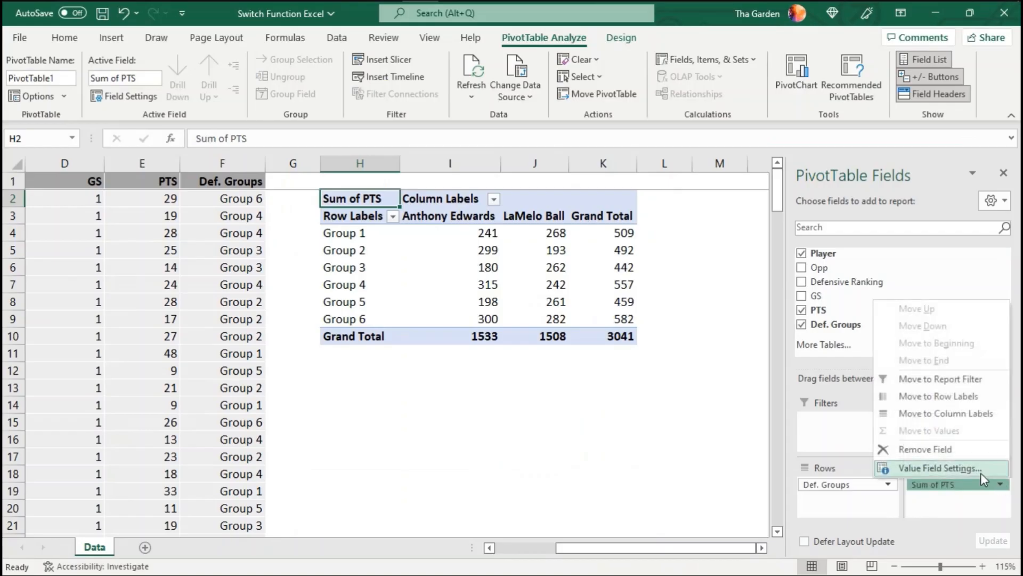
click(977, 467)
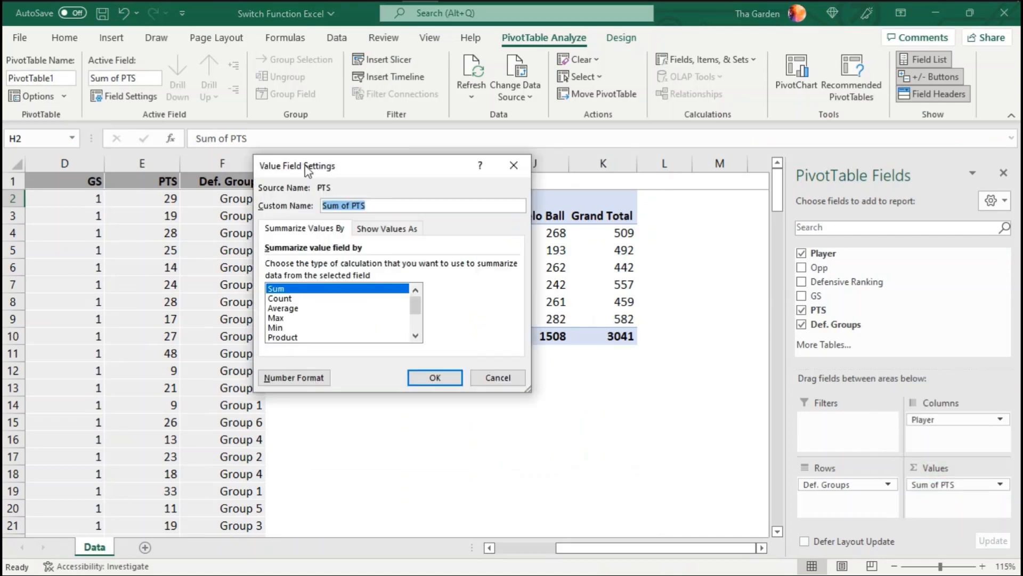
click(292, 309)
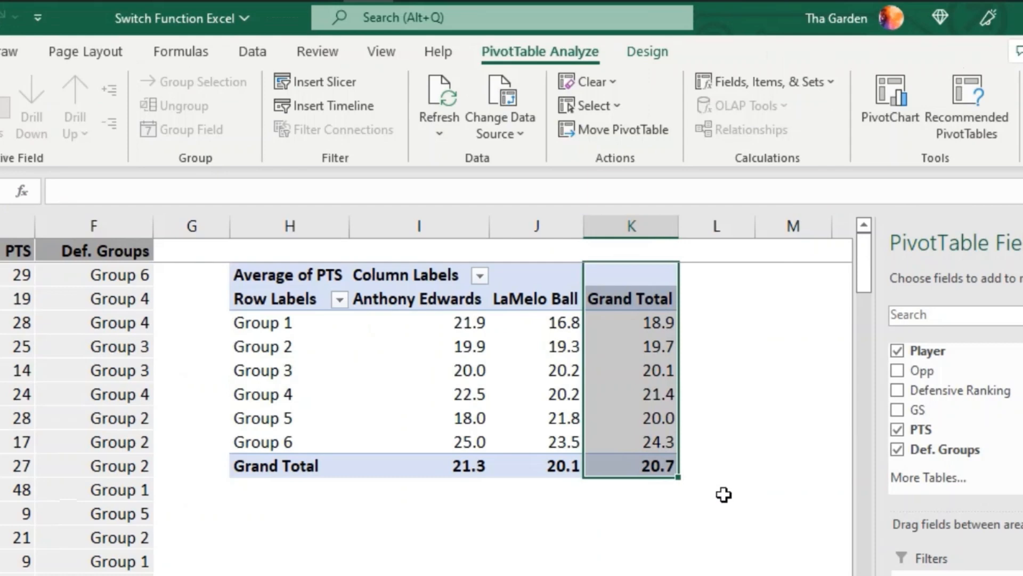
- Copy the whole Average of PTS PivotTable and paste the duplicate at cell H13
drag(631, 465, 252, 279)
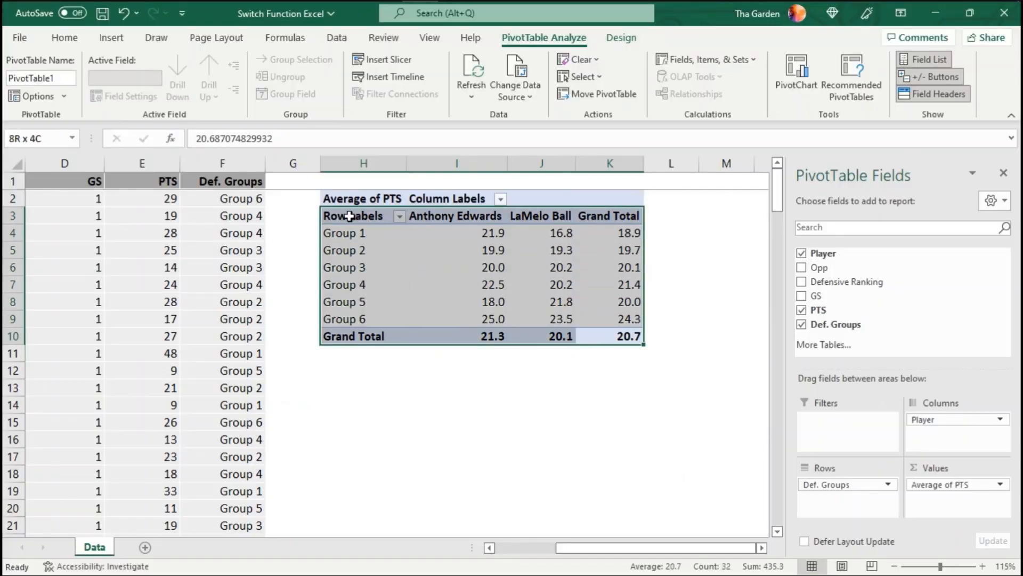
key(ctrl+c)
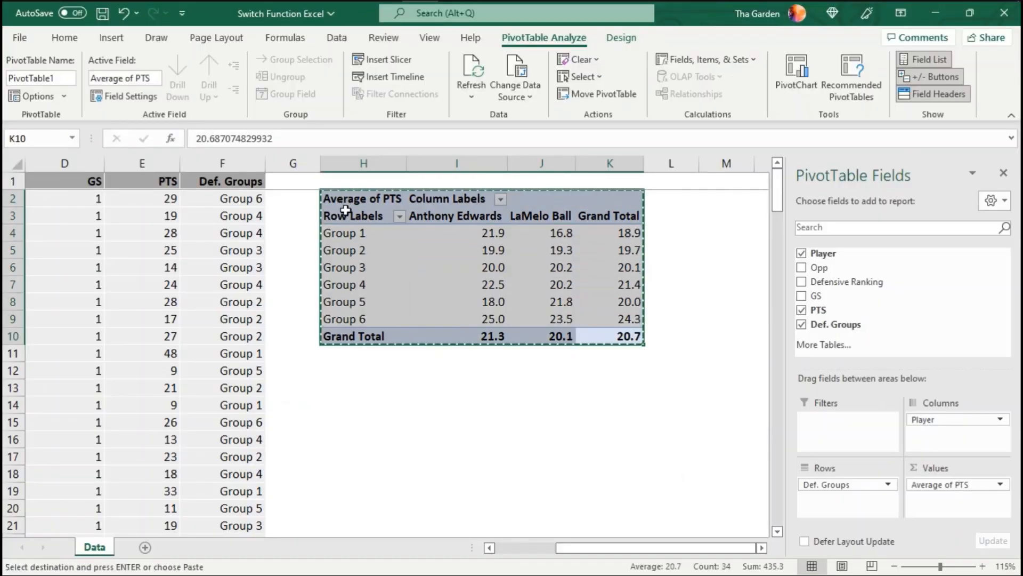
click(340, 385)
key(ctrl+v)
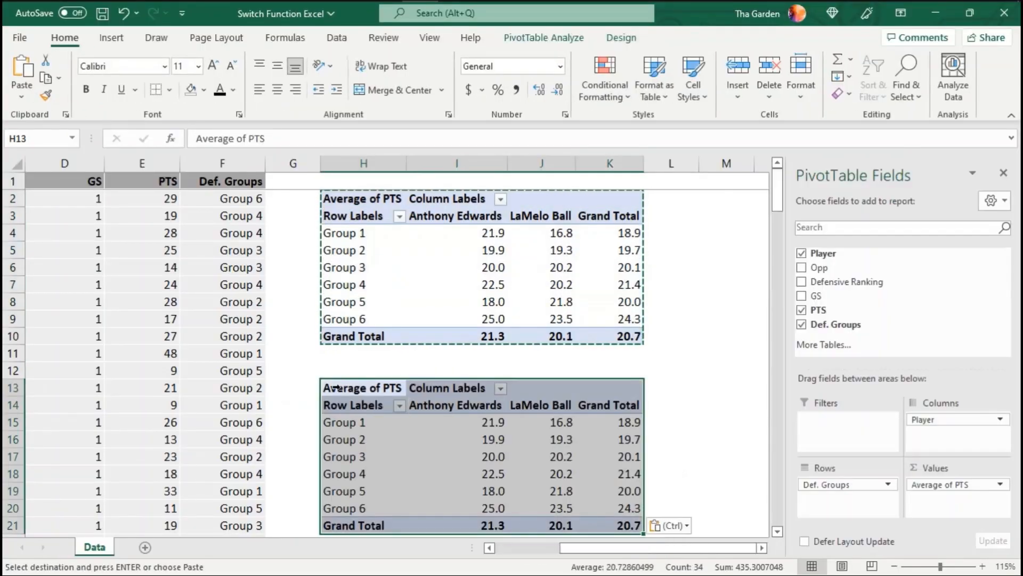
- Summarize PTS by Count in the duplicate PivotTable, with the number format set to 0 decimal places
click(483, 422)
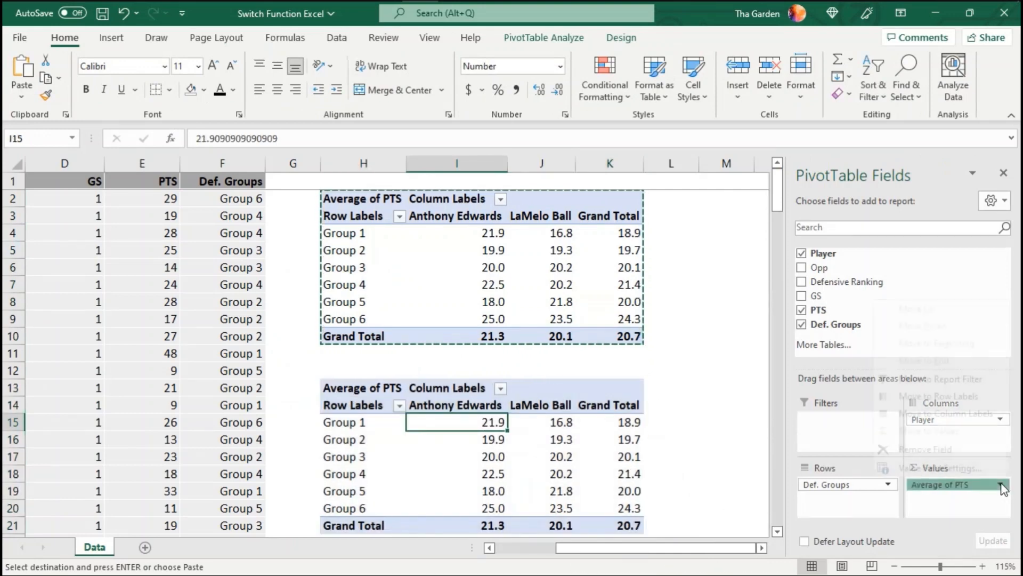
click(983, 483)
click(938, 468)
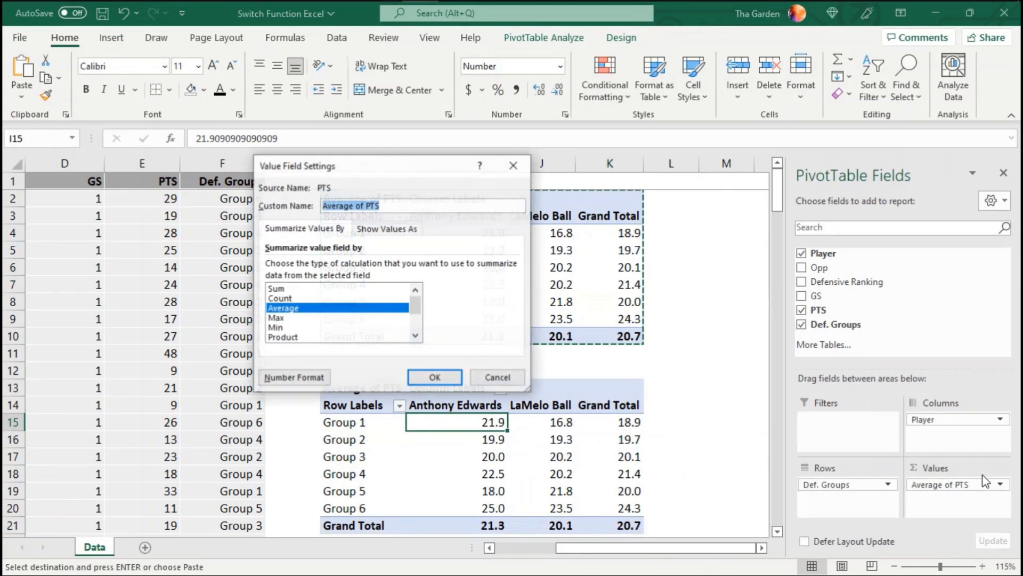
click(320, 298)
click(320, 379)
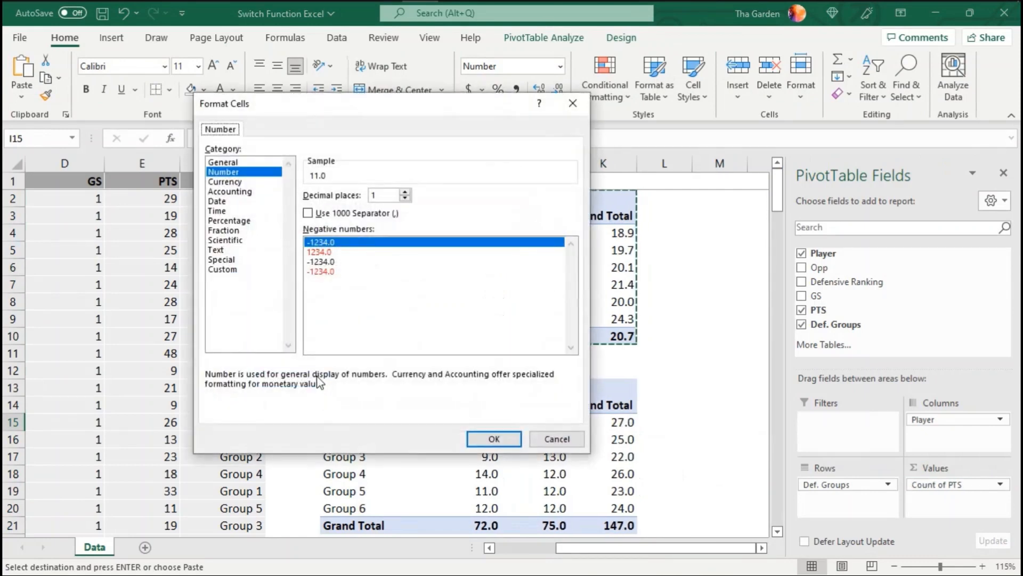
click(405, 199)
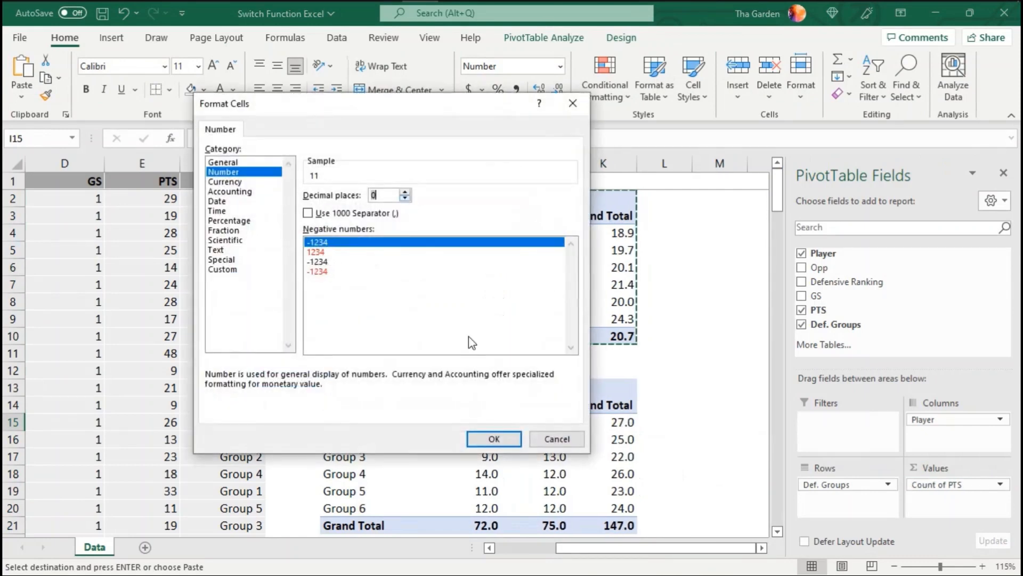
click(494, 439)
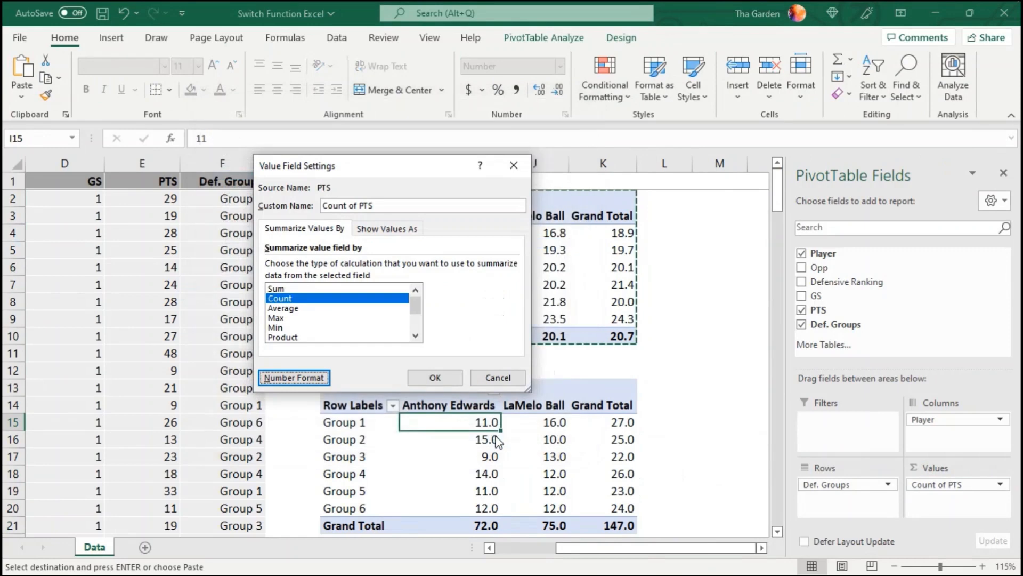
click(448, 381)
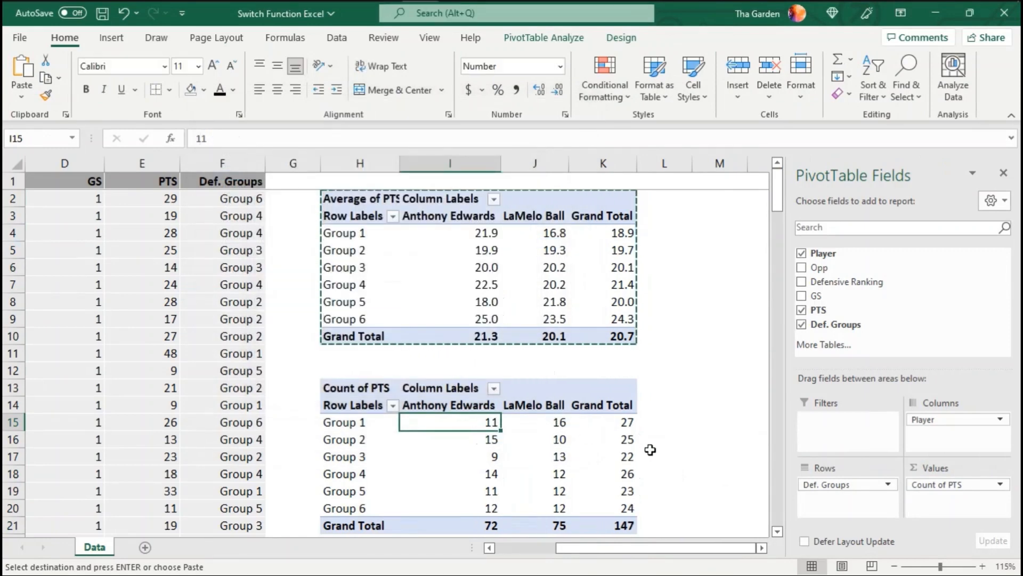
- Refresh the PivotTables to use the Def. Groups column's revised three-group SWITCH results
key(Escape)
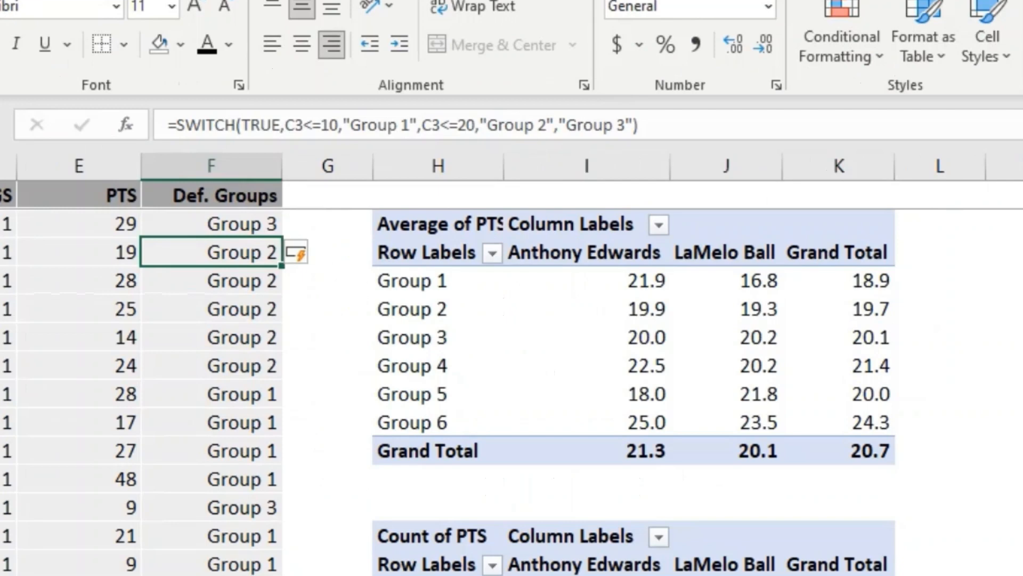
scroll(511, 363, left, 3)
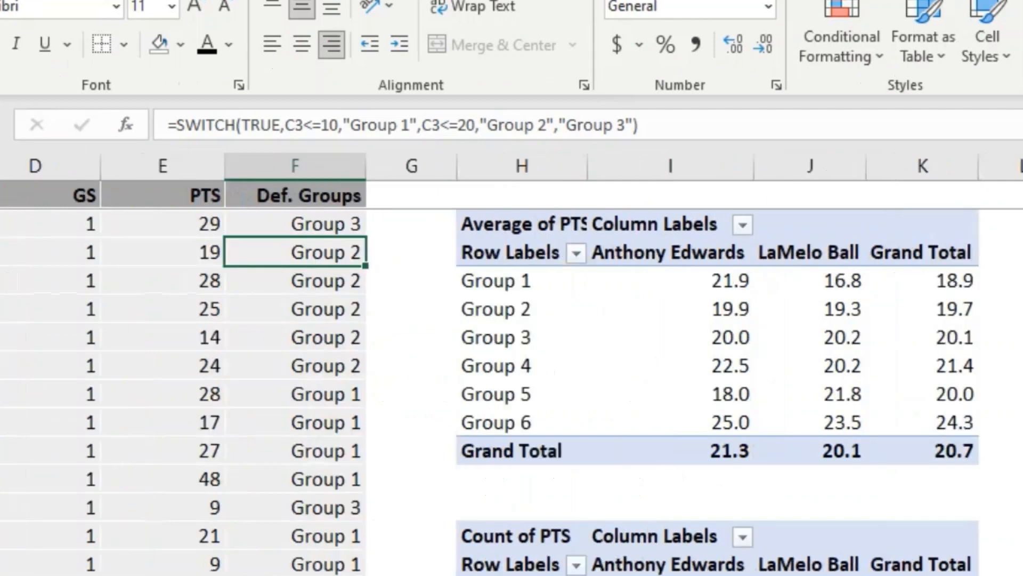
scroll(512, 362, left, 2)
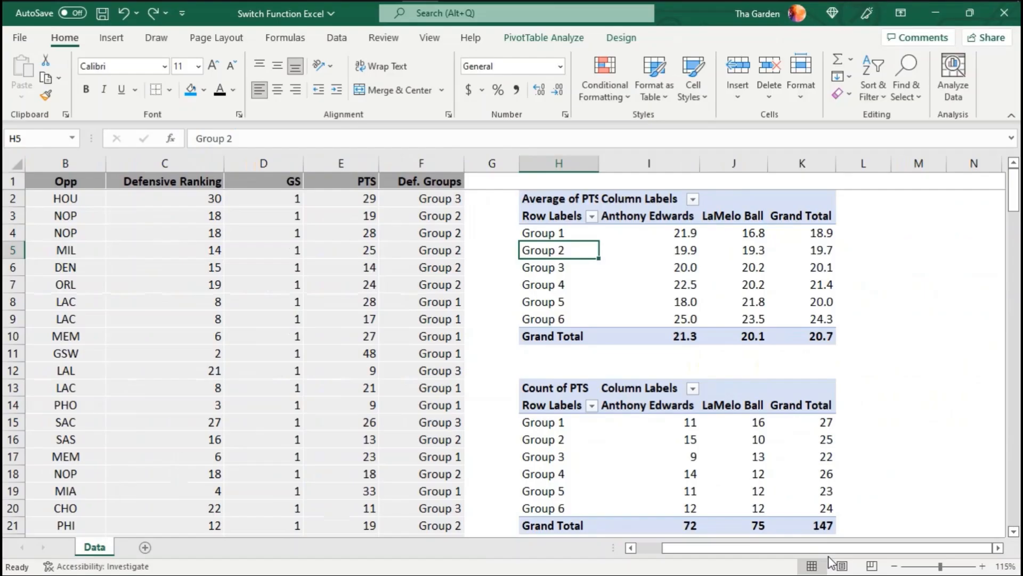
click(544, 37)
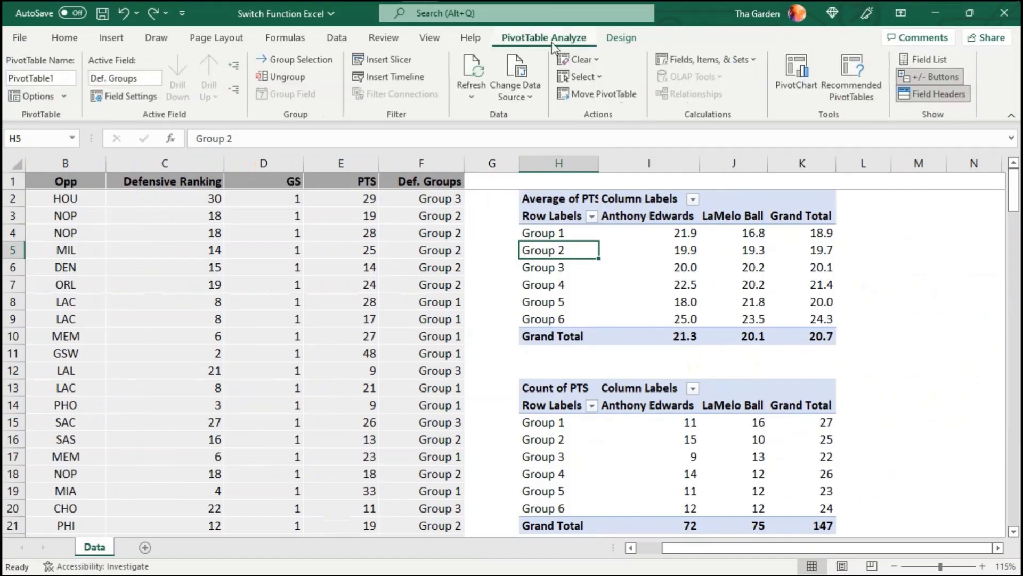
click(486, 70)
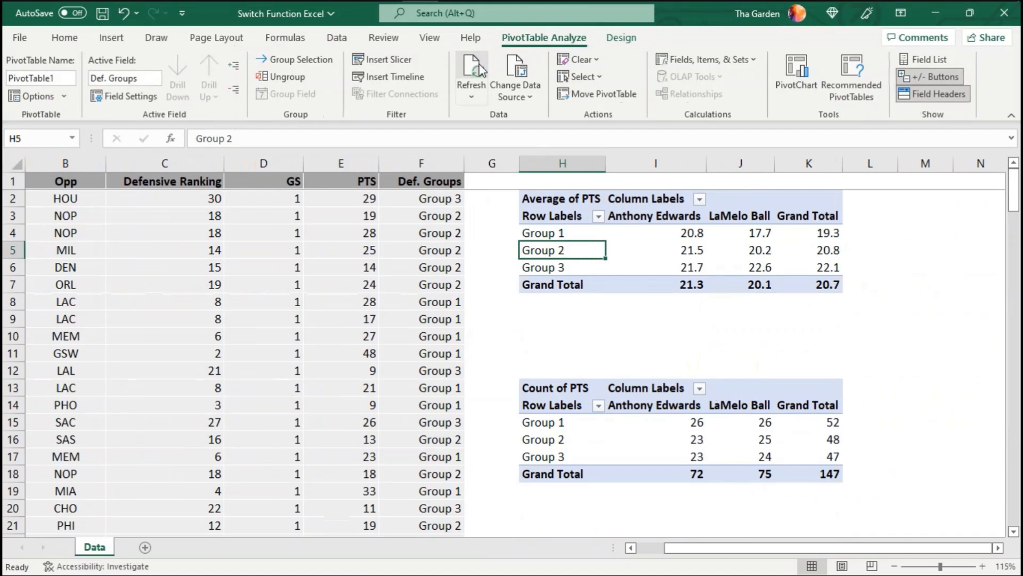
- Delete the blank cells H9:K10 between the two PivotTables, shifting the cells below up
drag(581, 335, 828, 323)
right_click(828, 322)
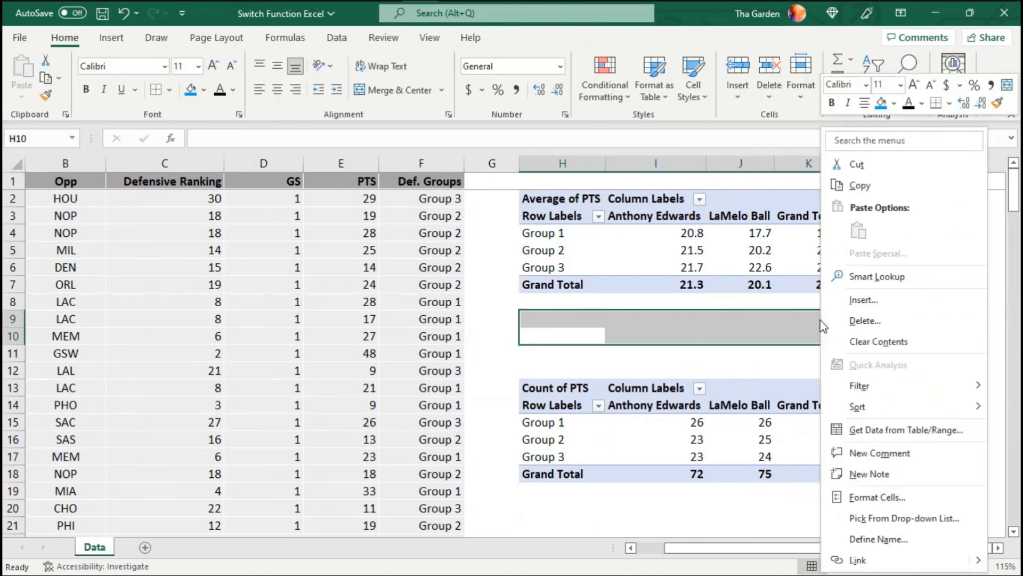
click(871, 323)
click(852, 334)
click(838, 383)
click(869, 352)
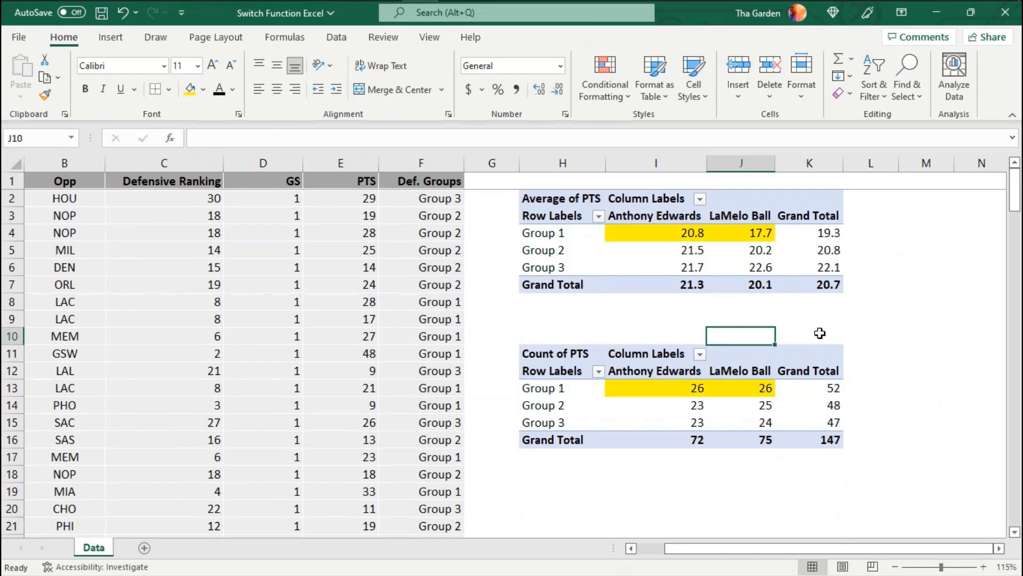
- Undo the yellow highlighting on the players' Group 3 averages and counts in both PivotTables
click(917, 389)
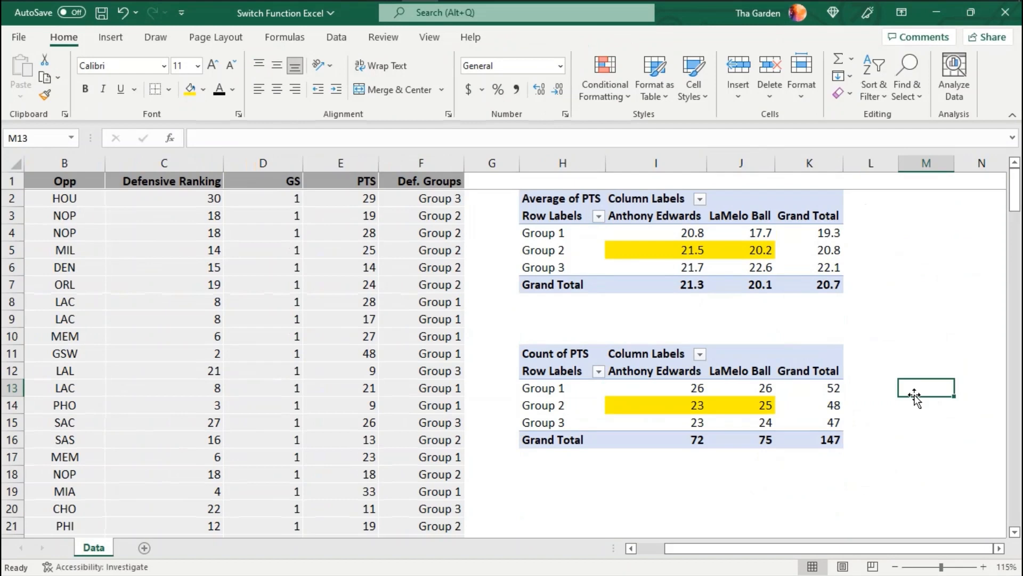
click(886, 392)
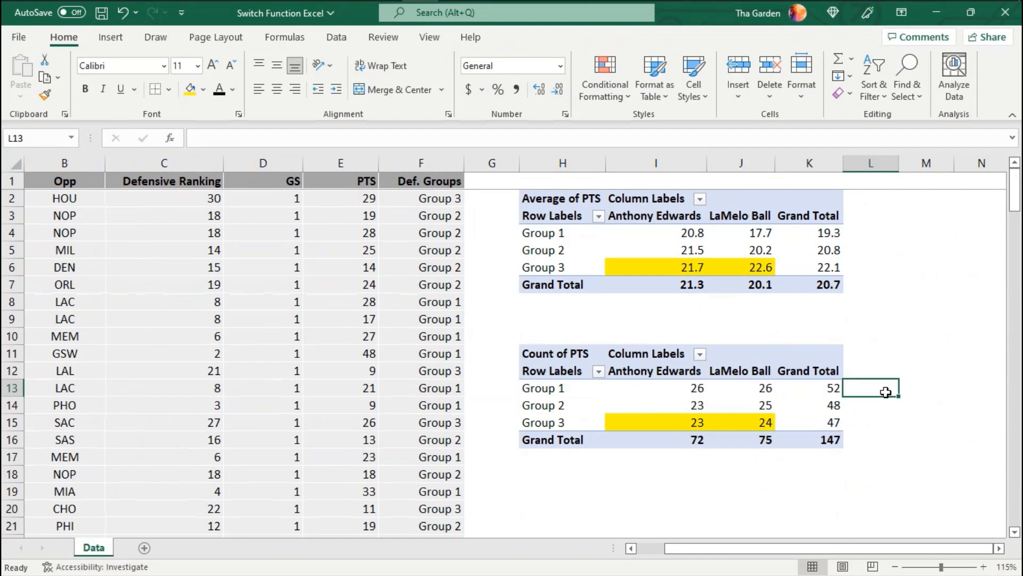
key(ctrl+z)
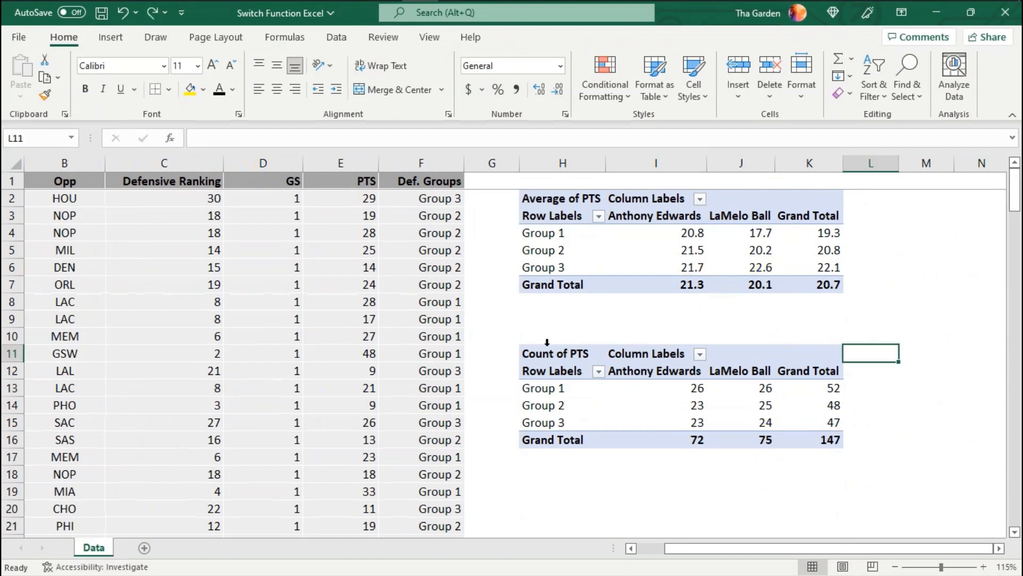